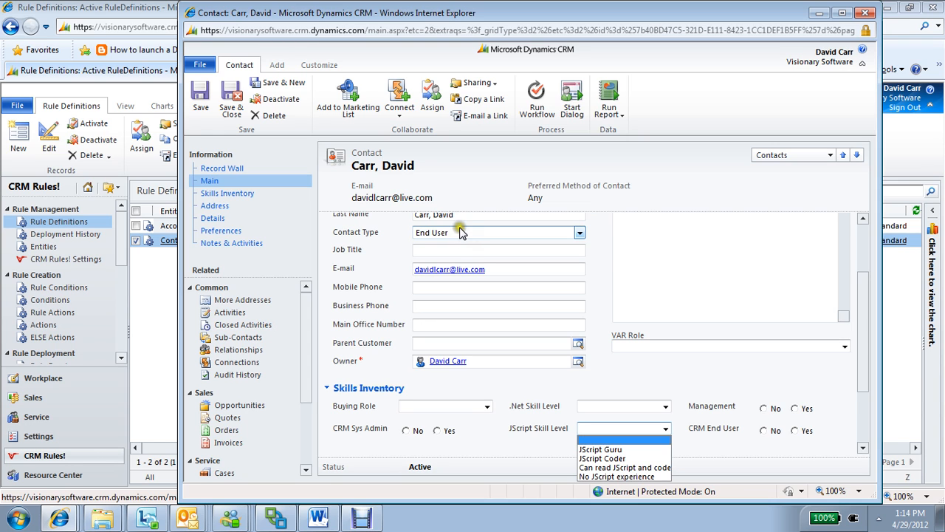
Open the Contact rule definition Hide Show Skills Inventory Tab and start a new rule action under its THEN Actions
click(158, 284)
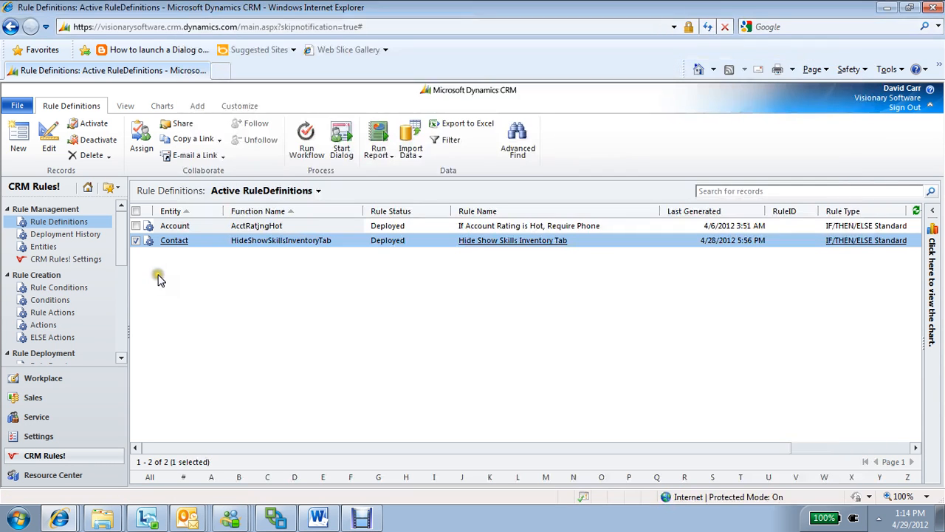
double_click(342, 246)
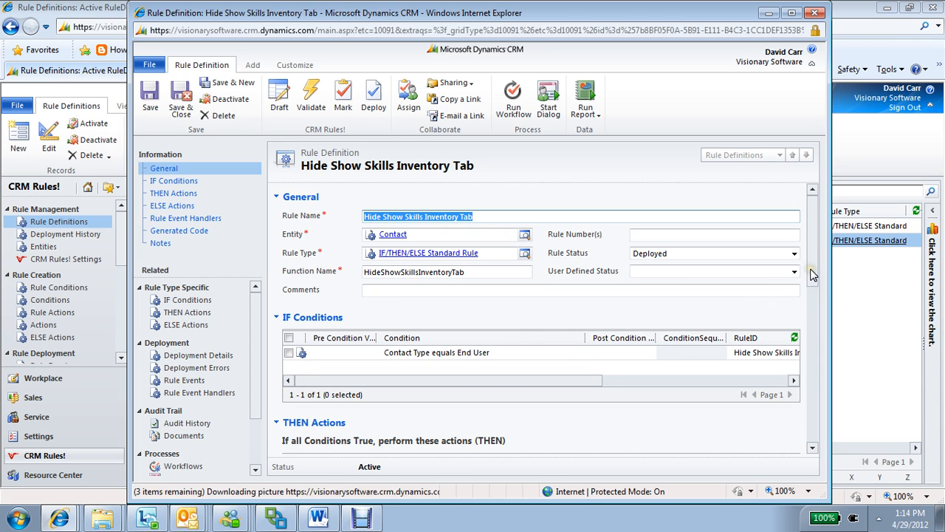
drag(812, 274, 812, 303)
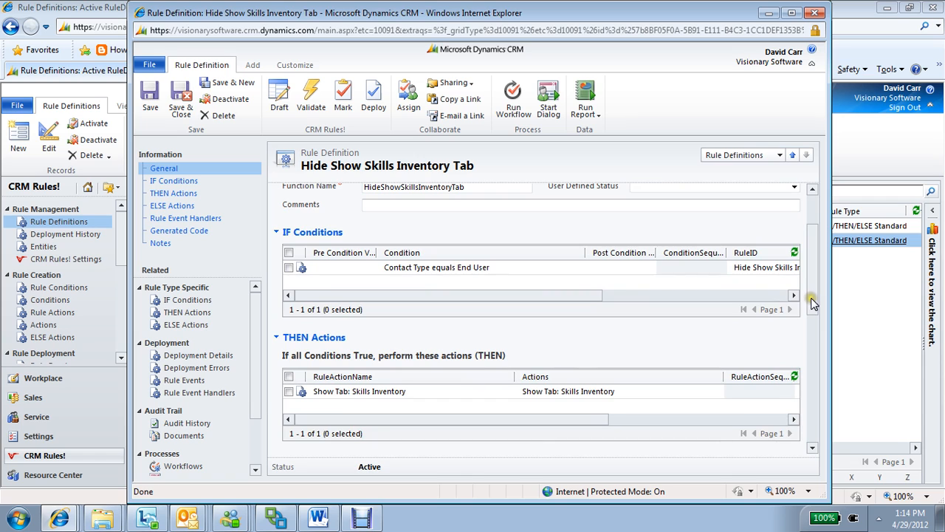
click(508, 408)
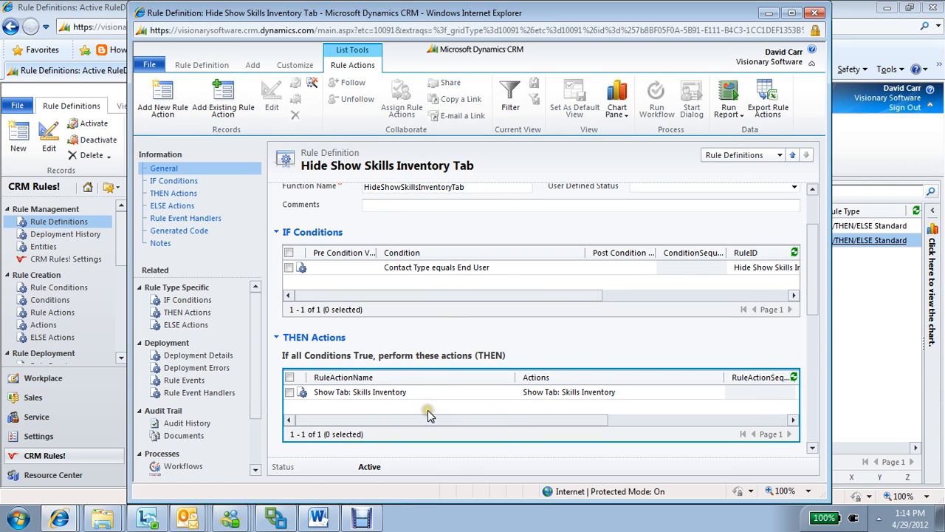
click(170, 121)
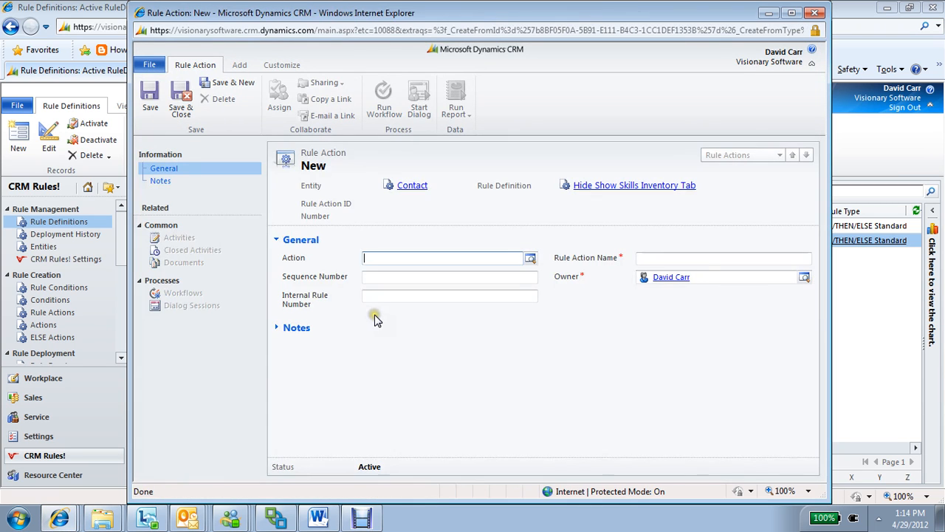
Create a new action for the rule action, searching the action types for "req" and choosing Required Fields
click(530, 259)
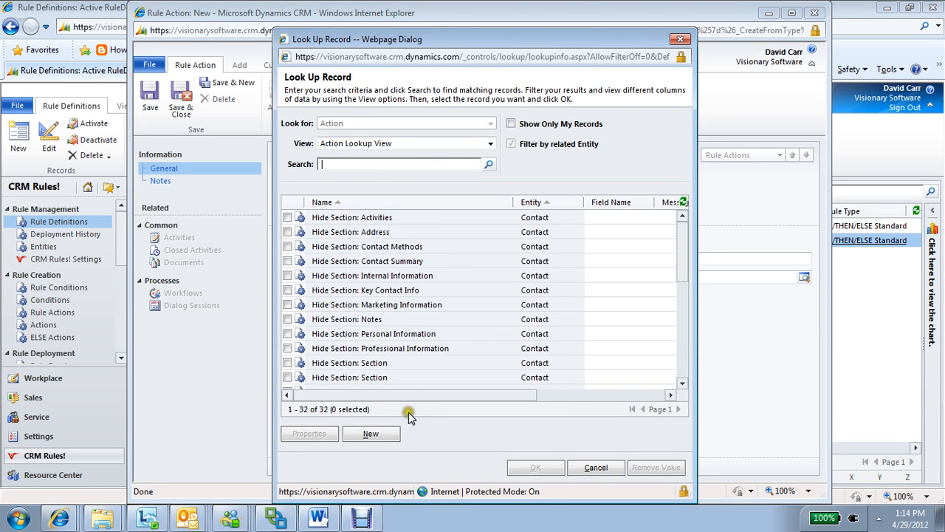
click(393, 437)
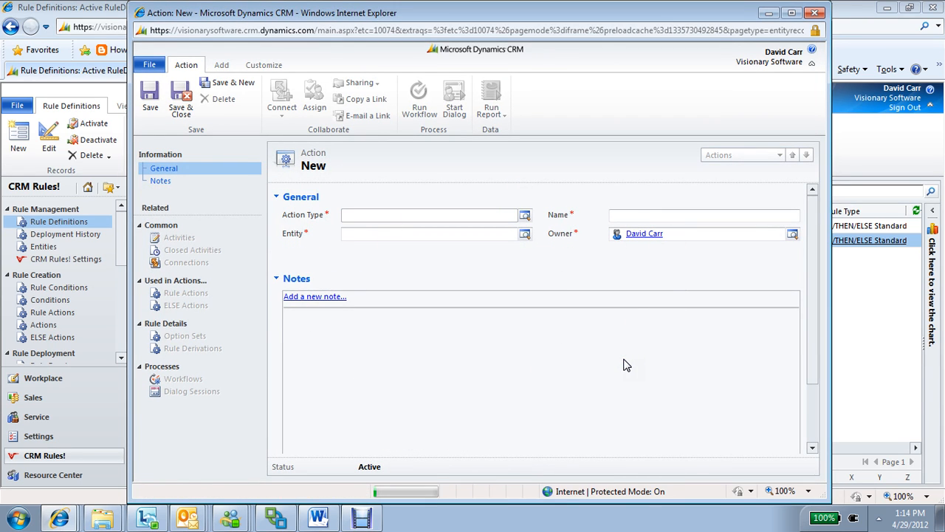
click(524, 215)
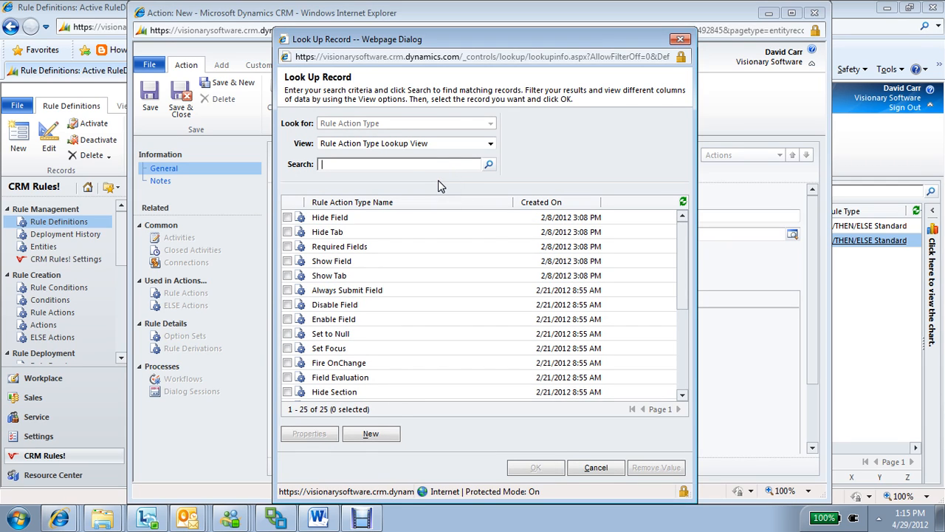
click(490, 164)
double_click(419, 219)
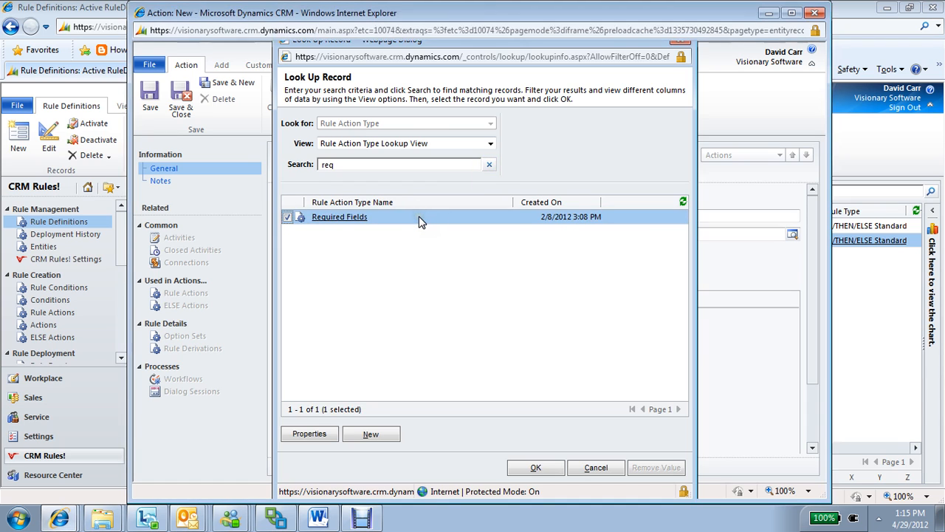
Set the new action's entity to Contact, picking it from the matches for "cont"
click(411, 237)
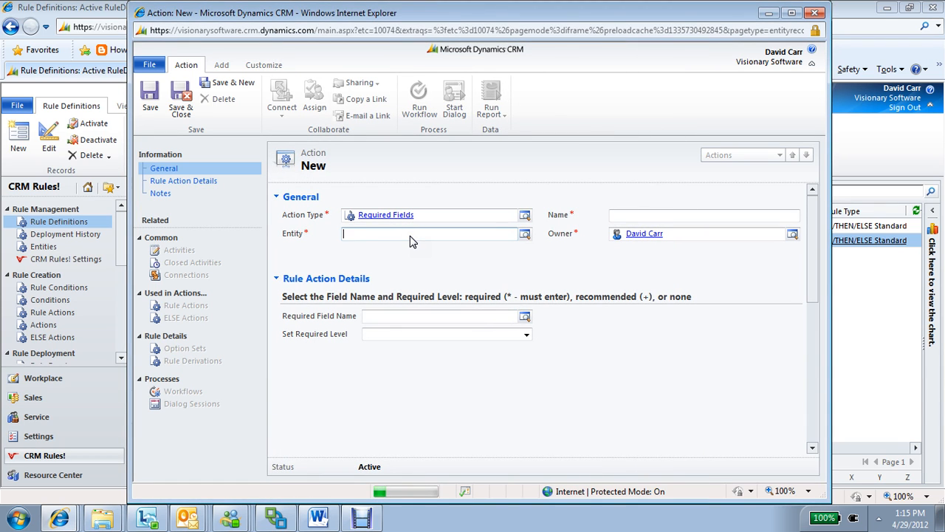
text(cont)
key(Tab)
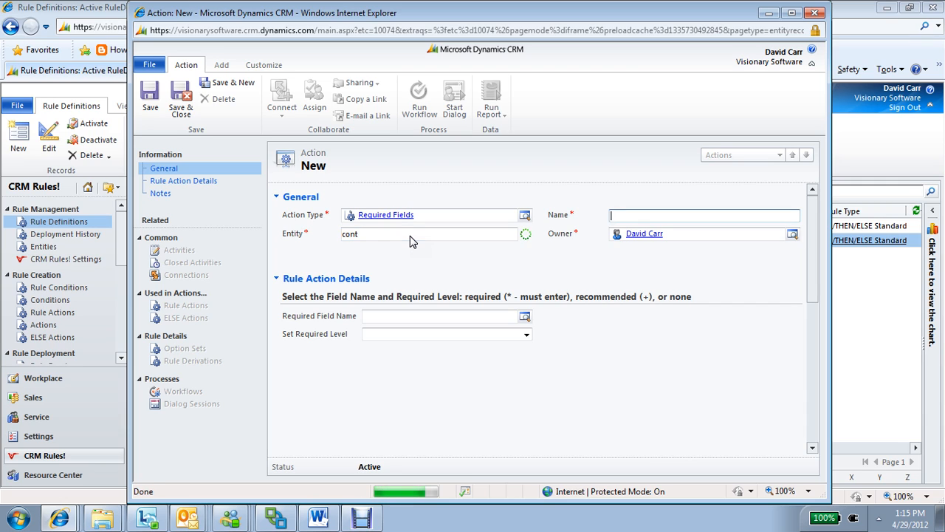
click(373, 241)
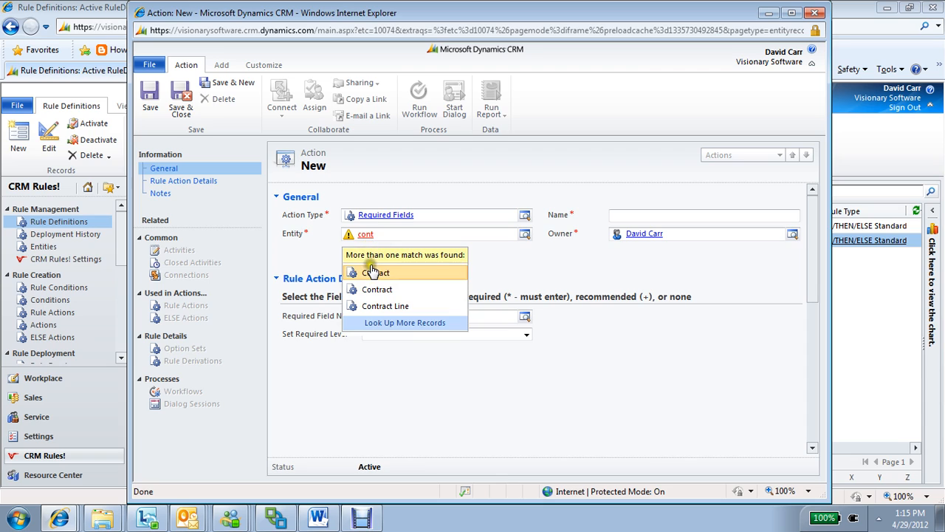
click(369, 272)
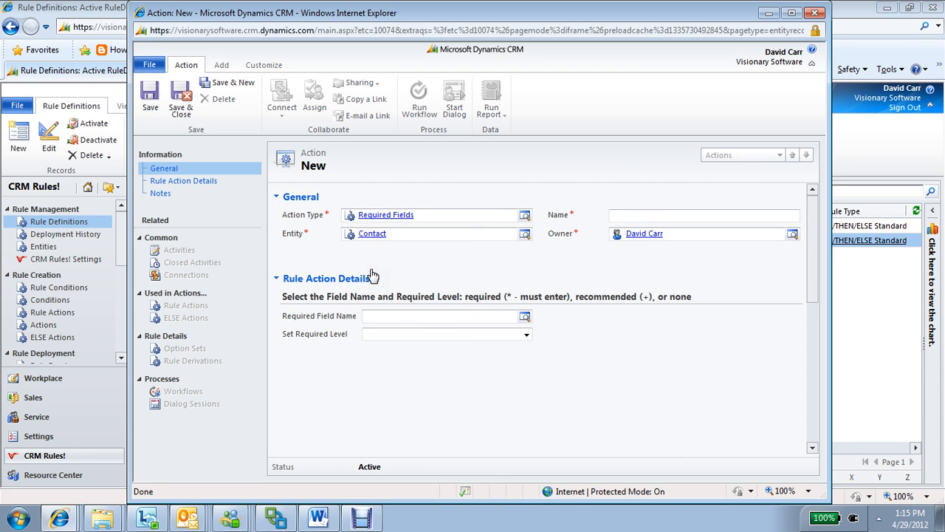
Set the required field name to RoleSkillJScript with the level required, and save and close the action
click(416, 320)
key(Tab)
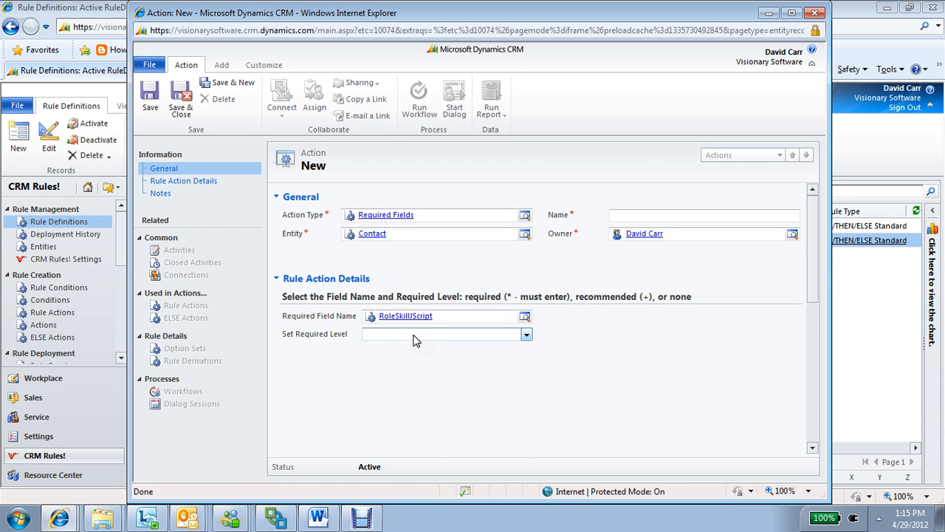
click(414, 336)
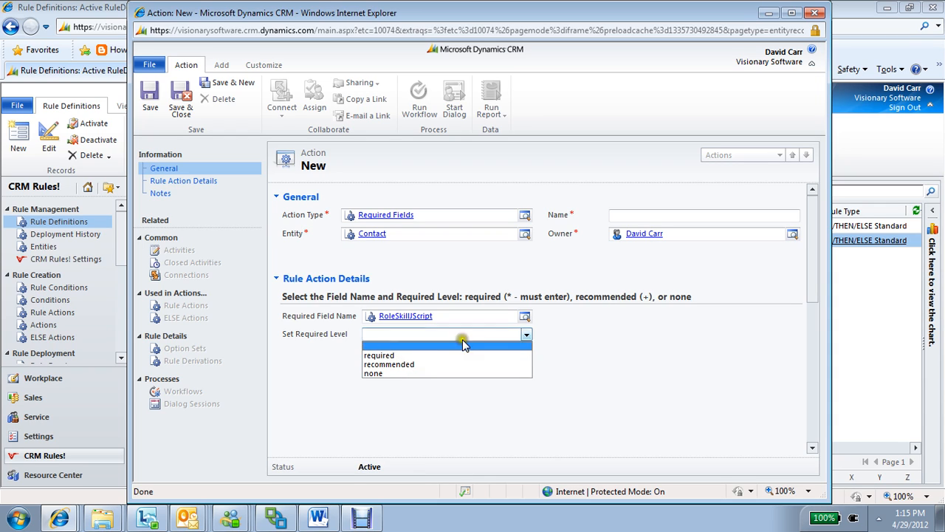
click(429, 356)
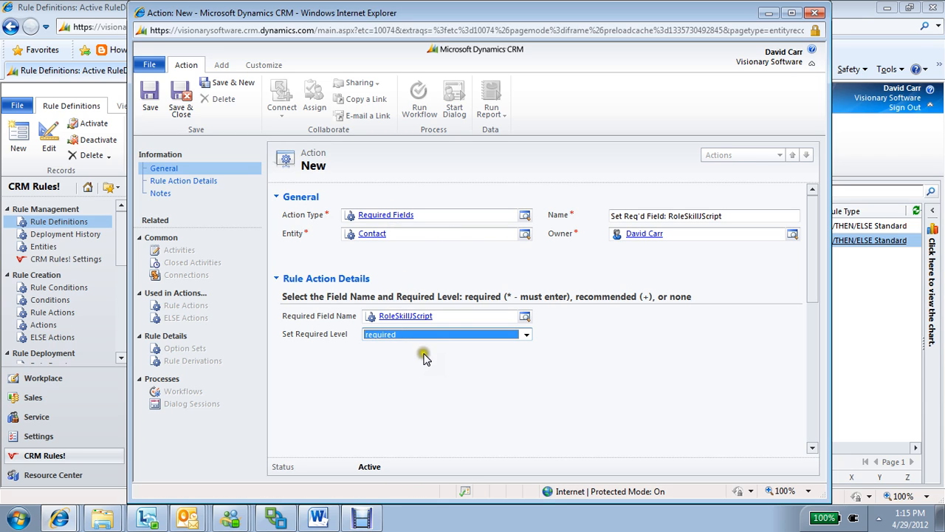
click(182, 96)
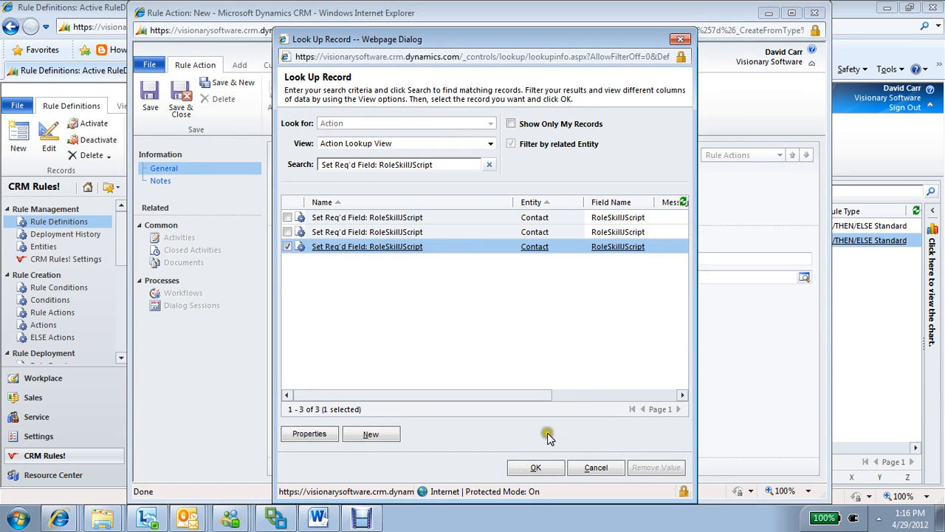
Assign the Set Req'd Field: RoleSkillJScript action to the new THEN rule action, and save and close it
click(536, 467)
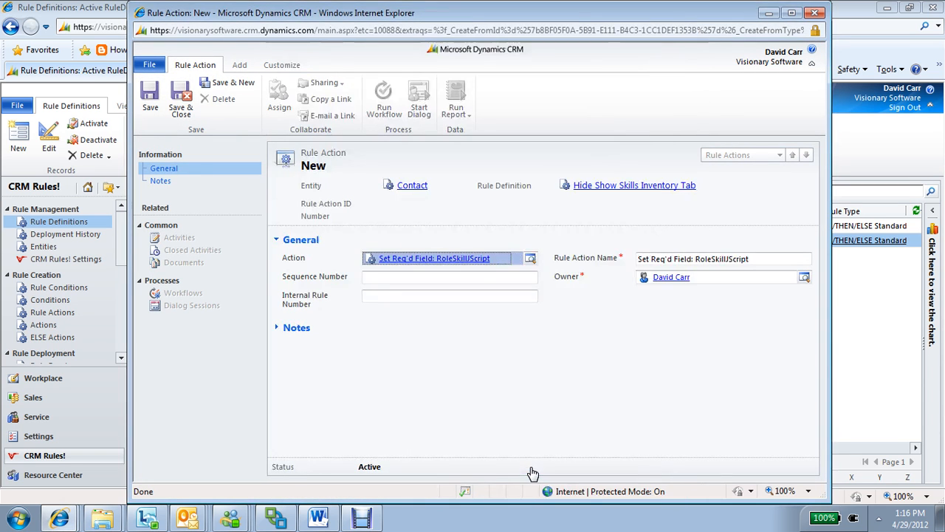
click(405, 283)
click(177, 103)
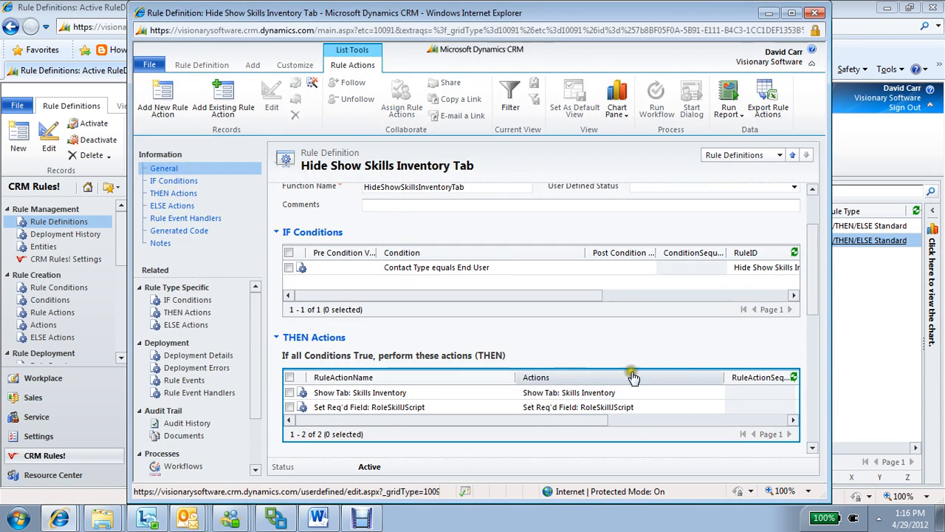
Add an ELSE action to the rule using the existing action Set NOT Req'd: RoleSkillJScript, found by searching "*not", and save it
click(811, 448)
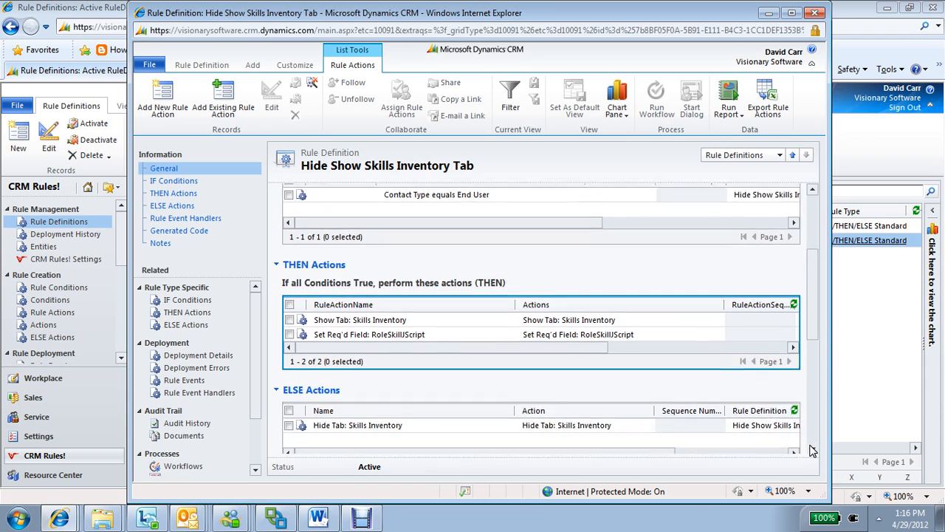
click(508, 379)
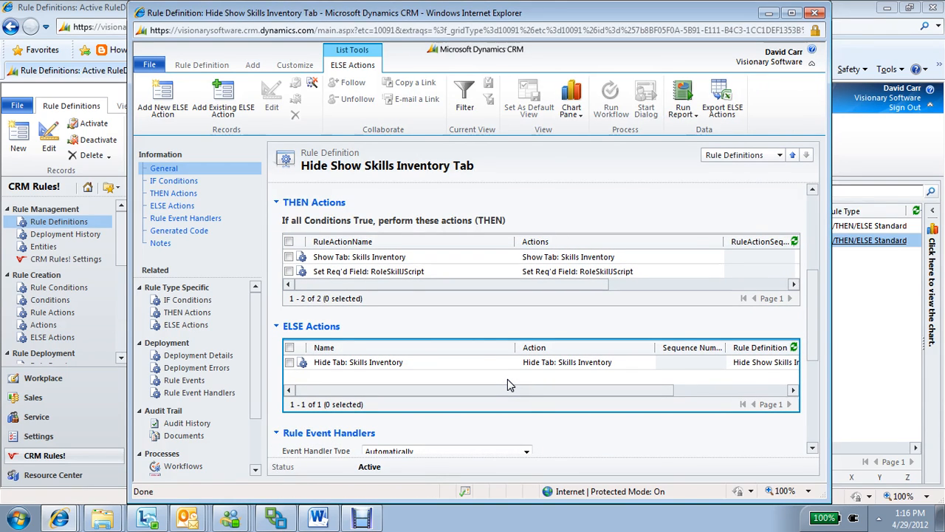
click(162, 120)
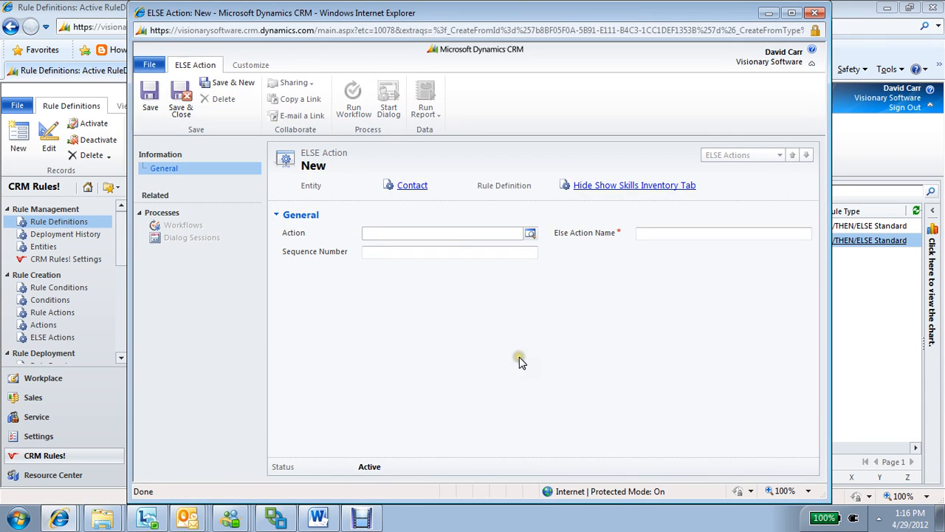
click(530, 234)
click(385, 168)
text(*not)
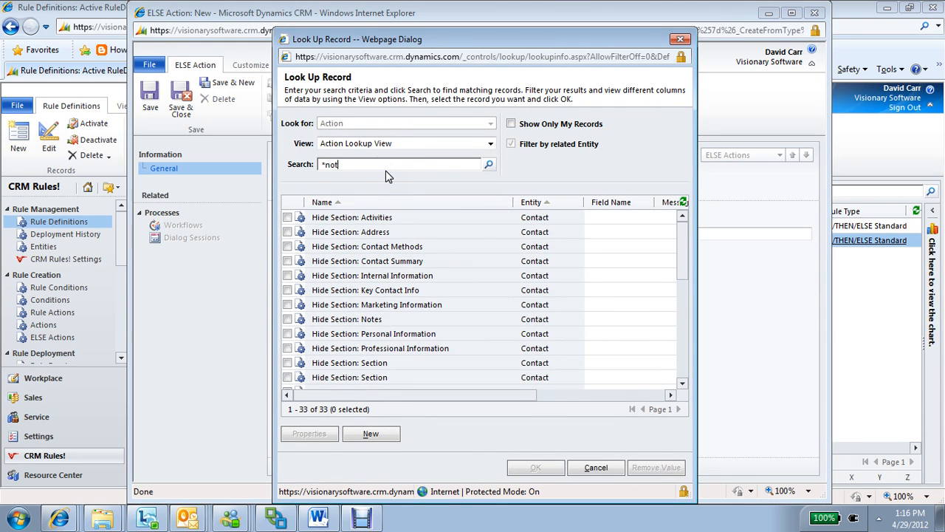
key(Return)
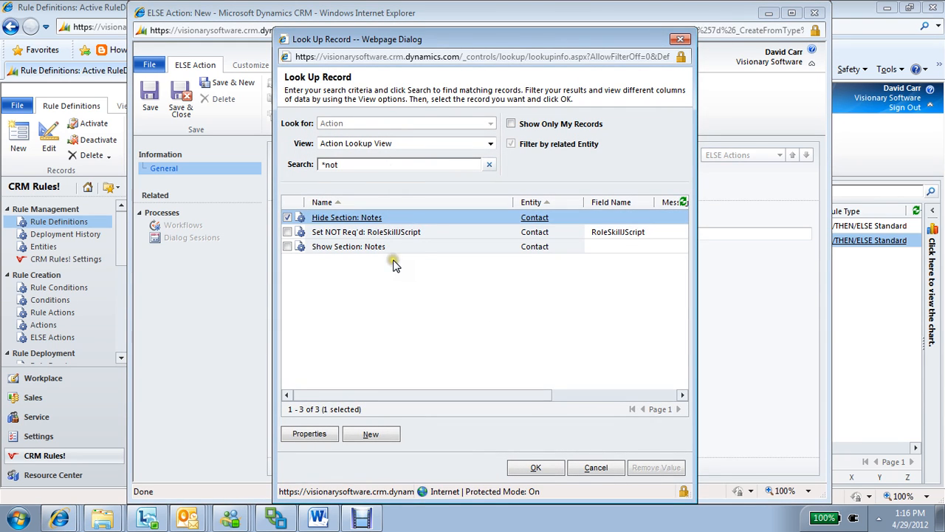
click(436, 232)
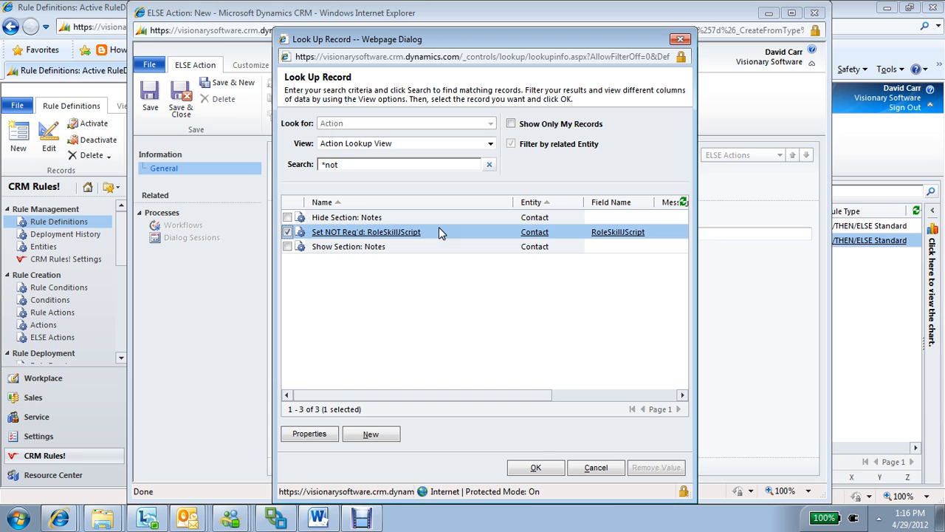
click(533, 467)
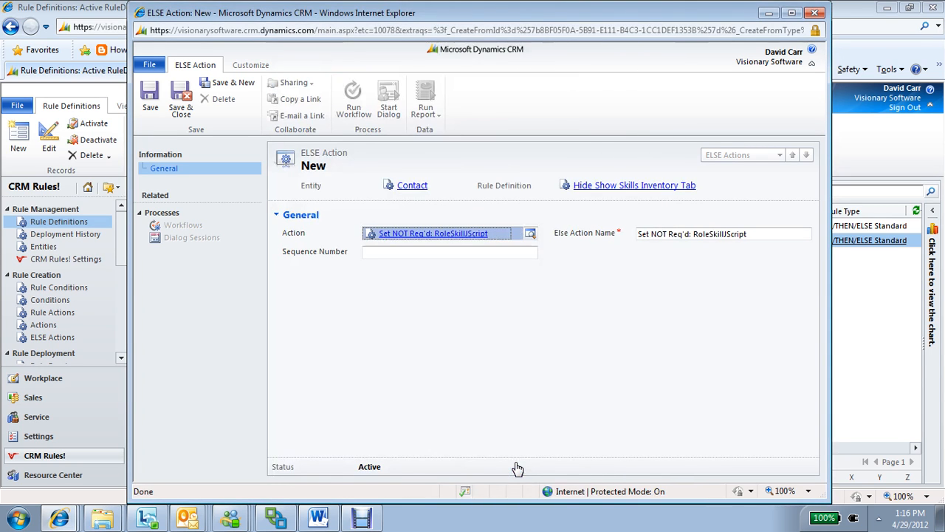
click(180, 100)
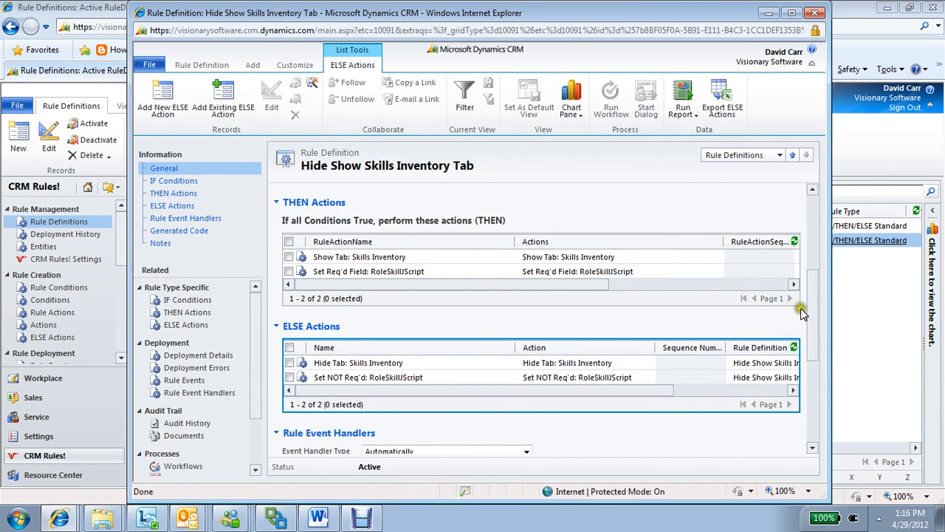
Check the rule's THEN and ELSE actions and return the Hide Show Skills Inventory Tab rule to Draft status
drag(812, 305, 813, 286)
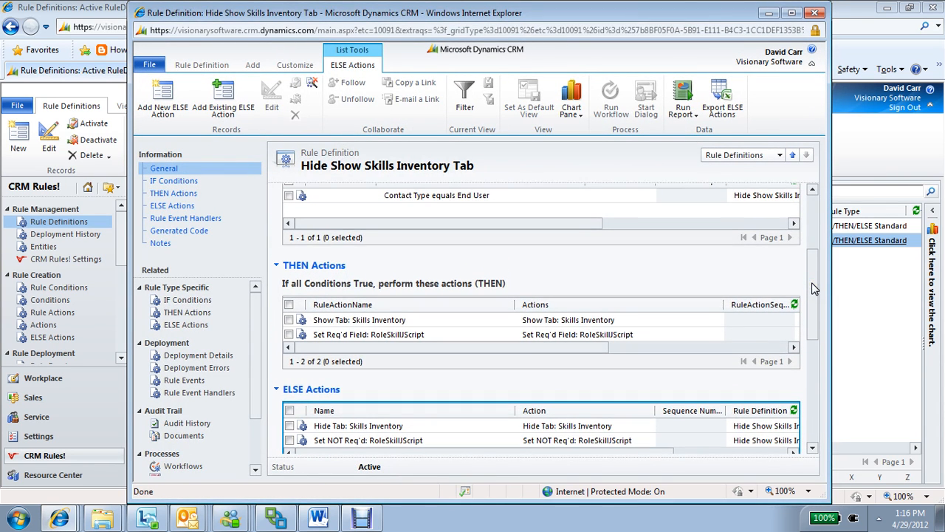
click(643, 331)
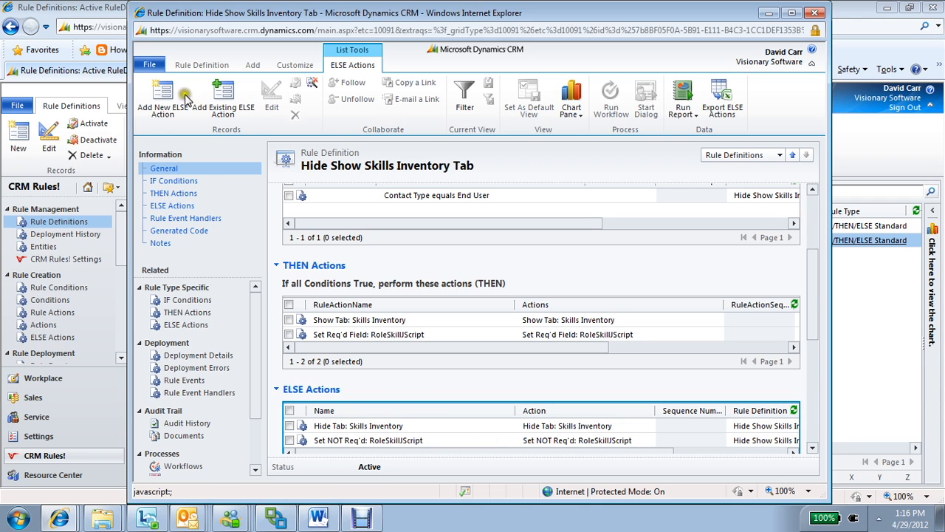
click(194, 65)
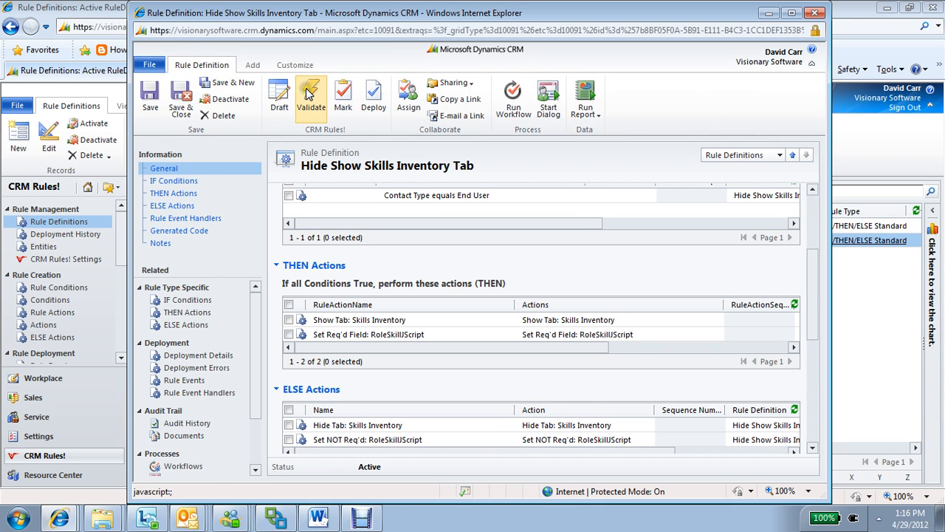
scroll(817, 200, up, 2)
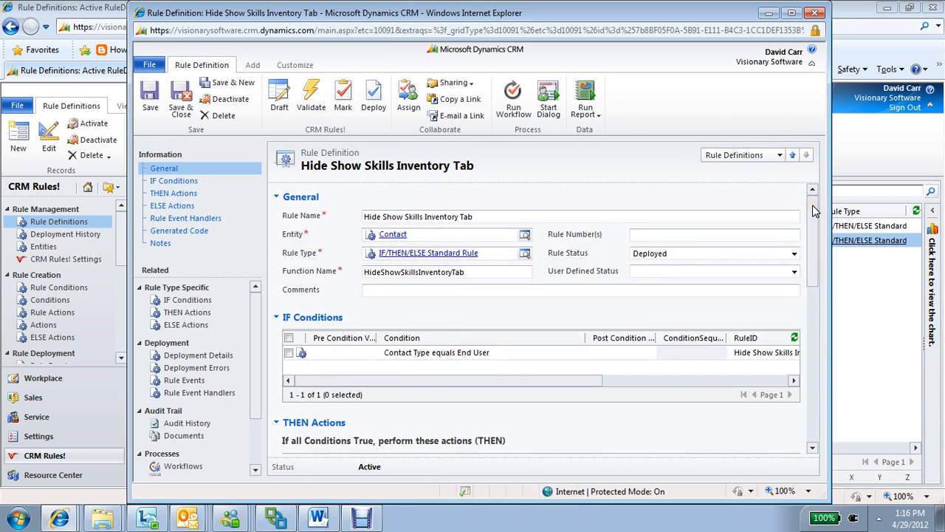
click(283, 108)
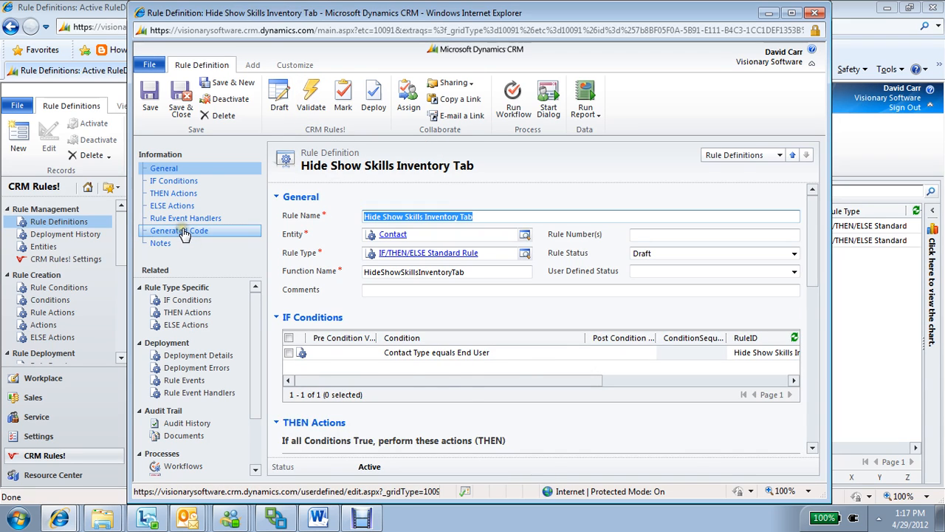
Review the IF/ELSE block in the rule's generated code, and return to the general information
click(183, 234)
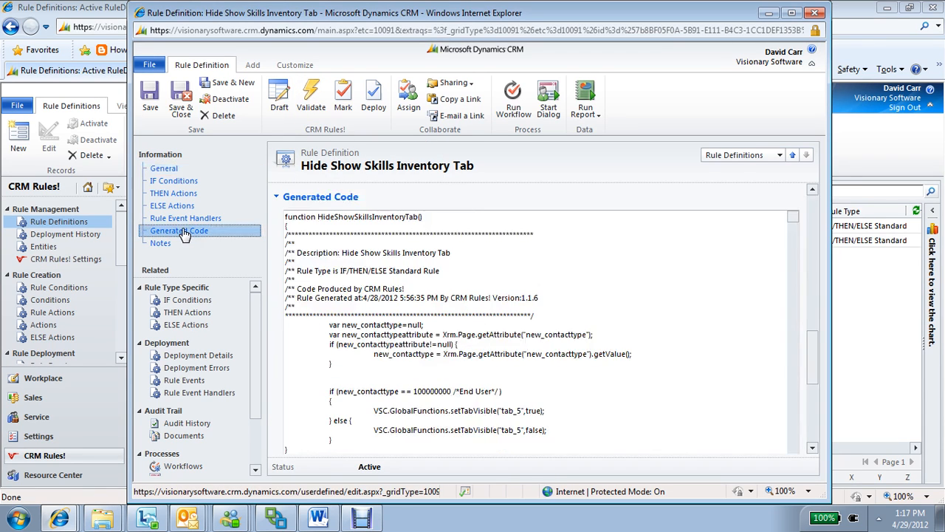
click(547, 411)
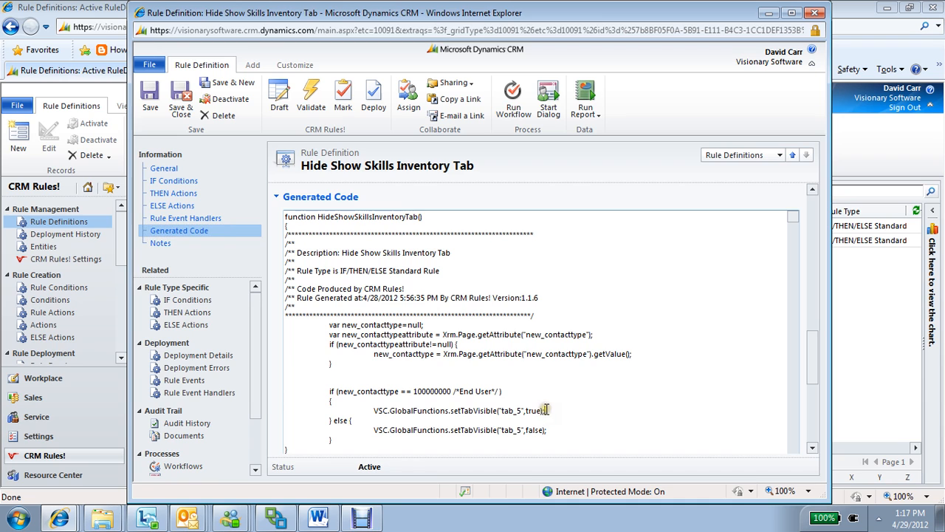
click(165, 168)
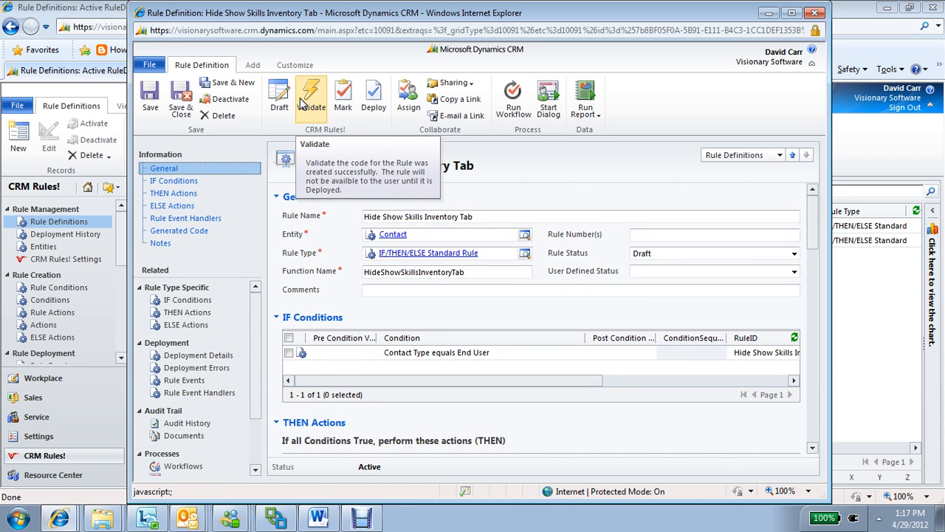
Validate the Hide Show Skills Inventory Tab rule and review the setRequired lines for new_roleskilljscript in its generated code
click(301, 104)
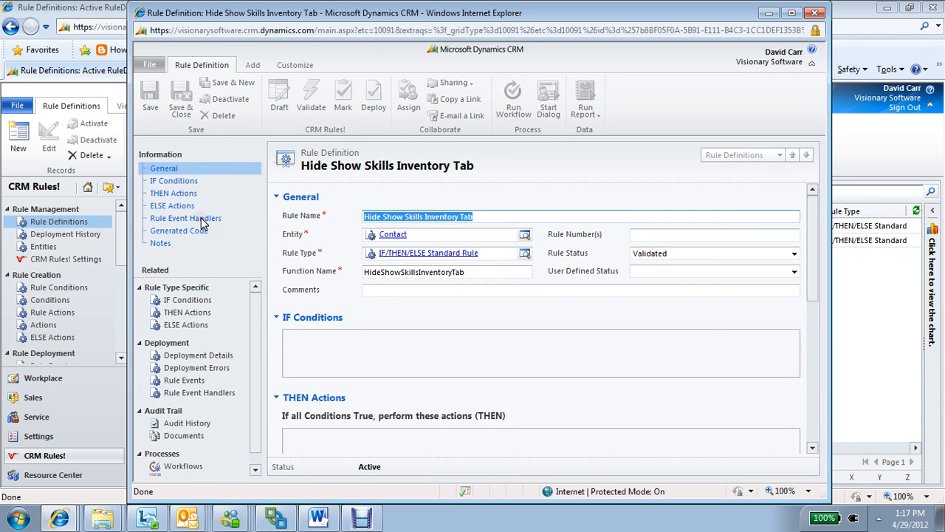
click(186, 232)
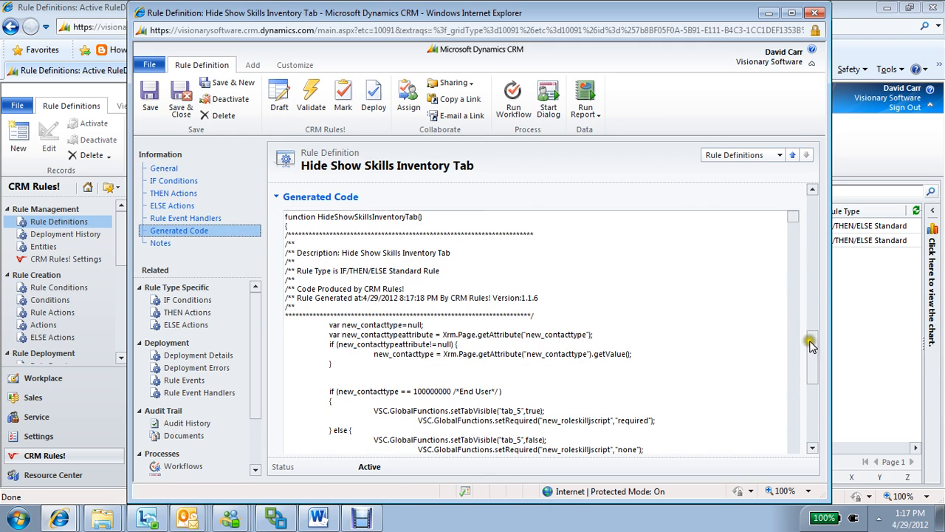
drag(810, 345, 810, 366)
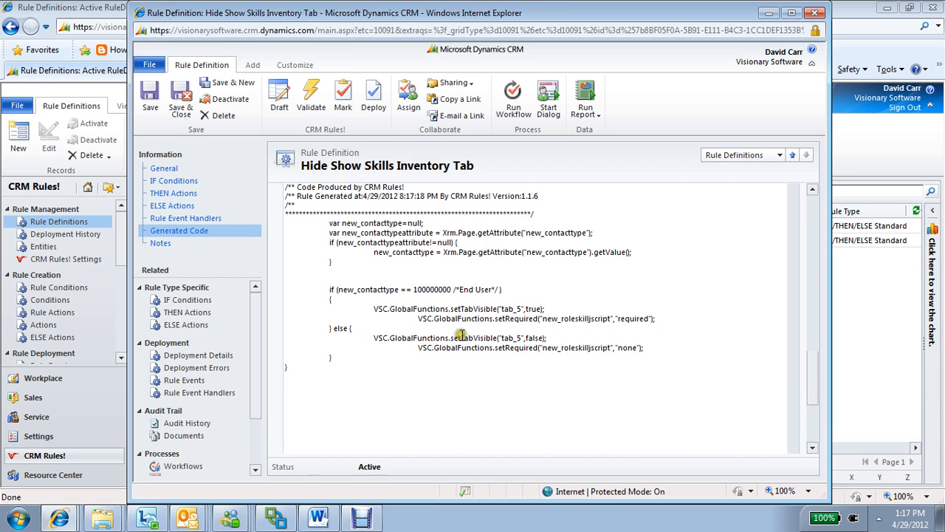
drag(559, 318, 617, 318)
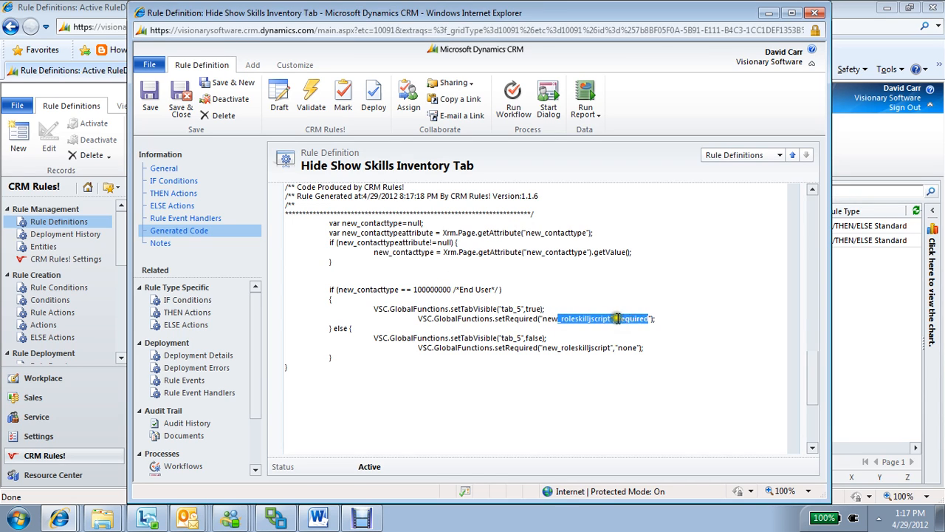
click(589, 318)
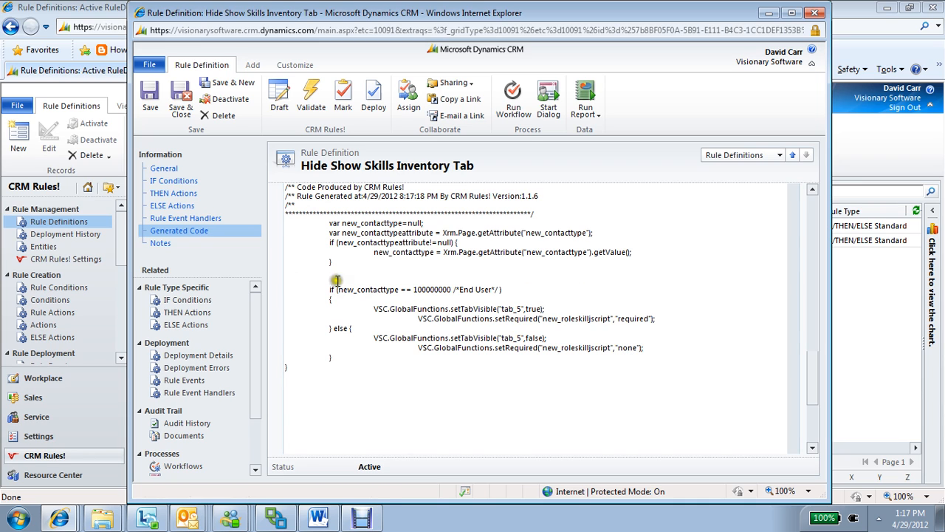
Mark the validated rule as Ready to Deploy and deploy the code for the Contact entity
click(164, 168)
click(339, 108)
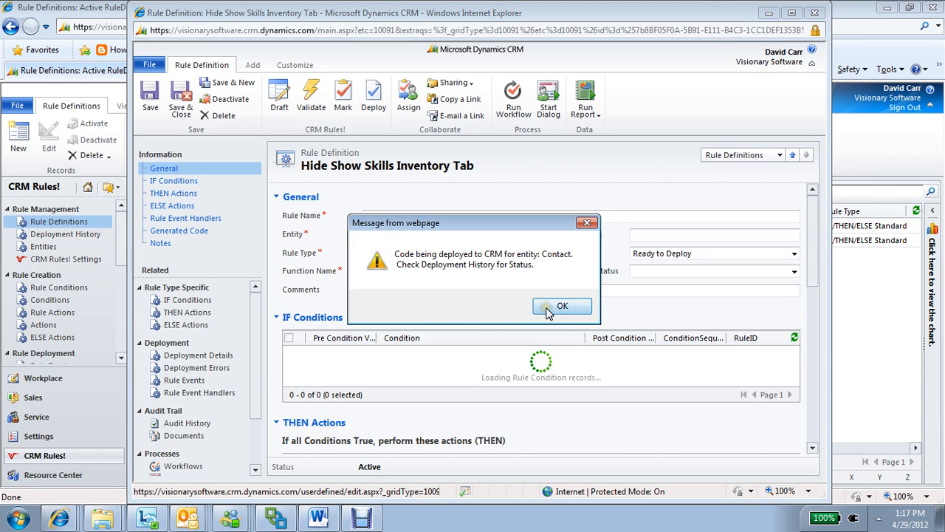
click(547, 313)
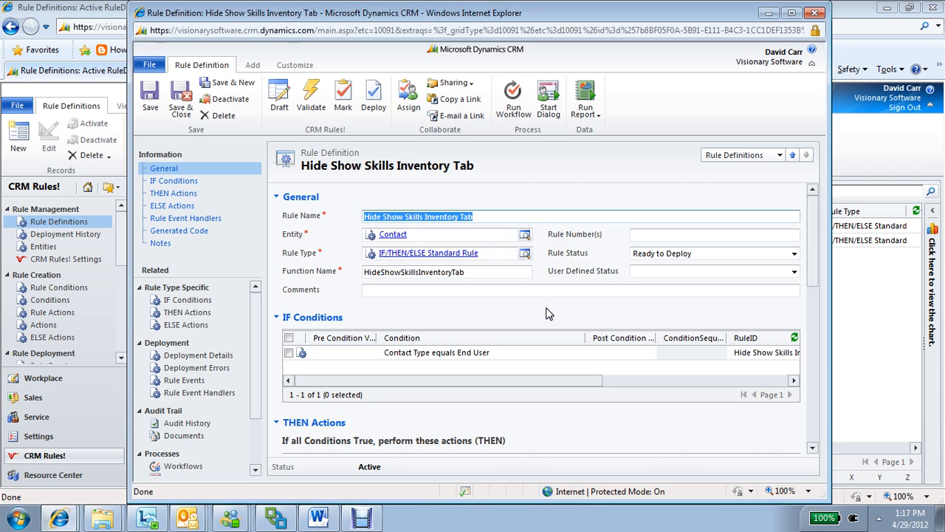
Review the rule's THEN and ELSE actions, and check the latest Contact deployment's status in the deployment history
drag(812, 270, 818, 331)
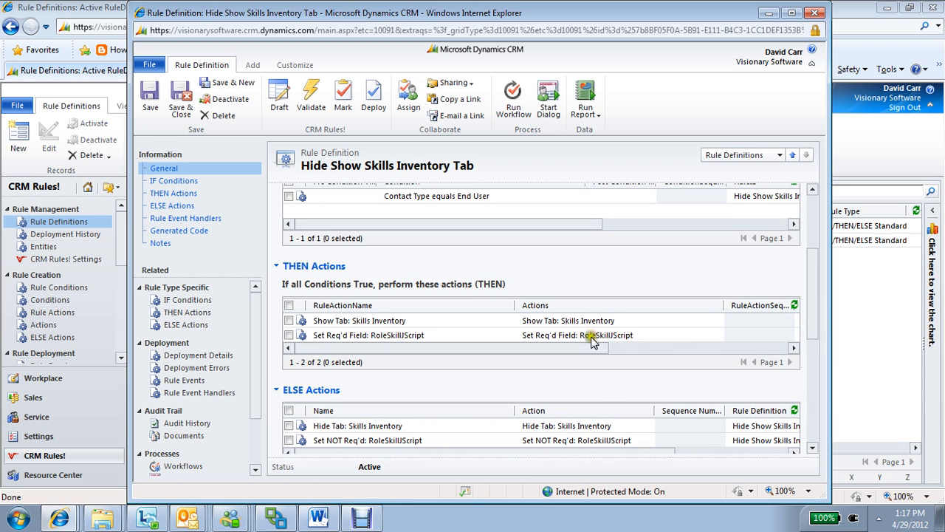
mouse_move(809, 294)
mouse_down()
mouse_move(815, 240)
mouse_move(813, 307)
mouse_up()
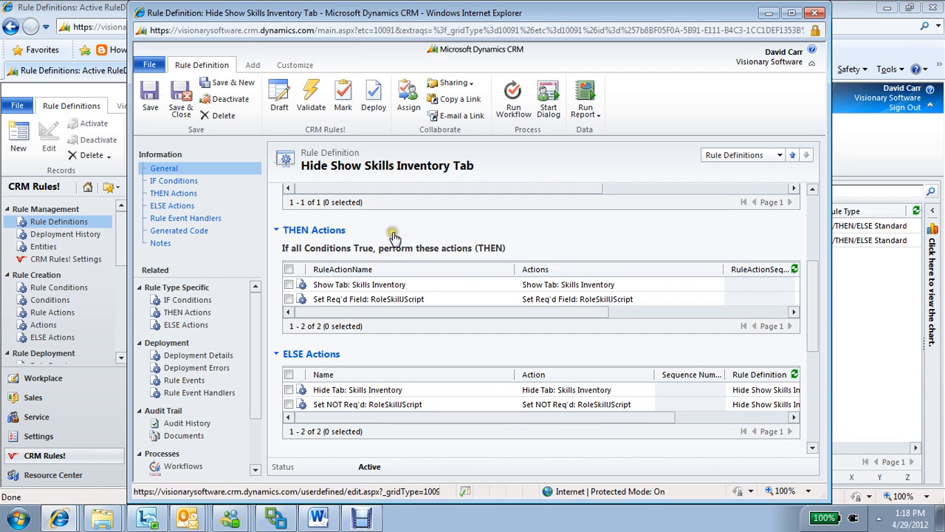
click(67, 234)
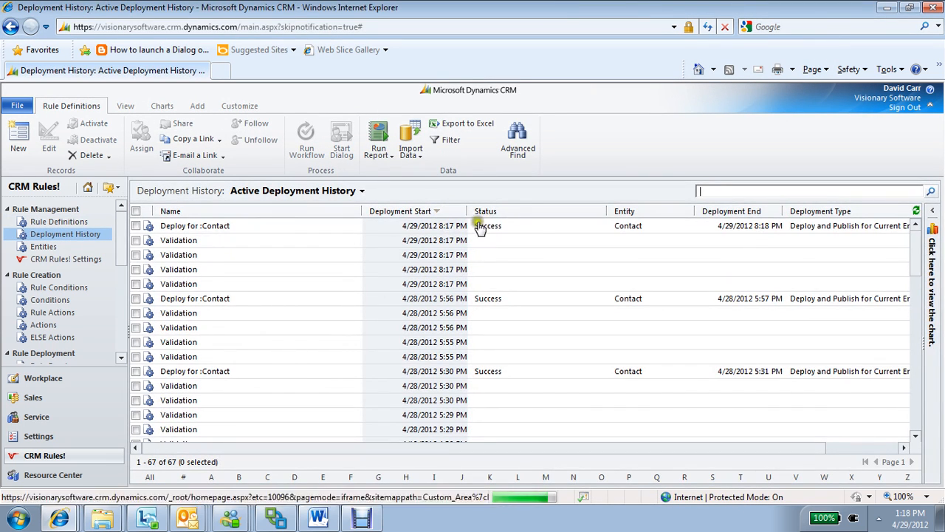
click(522, 227)
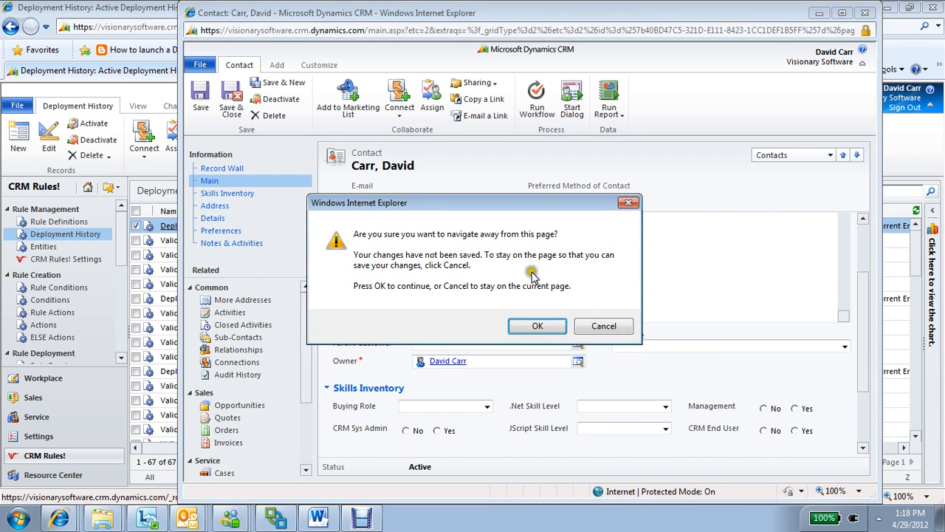
Reload the open contact record without saving its changes, set Contact Type to End User, and check the JScript Skill Level field
click(527, 328)
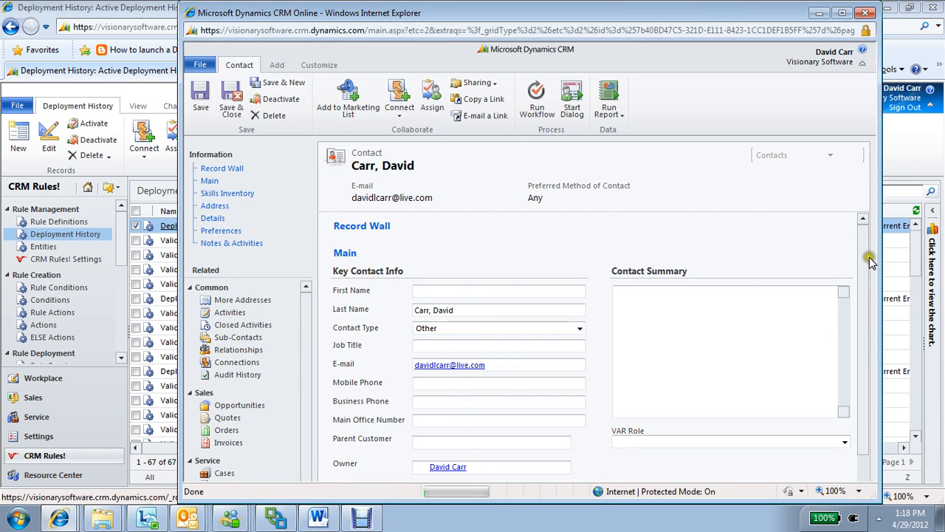
drag(864, 258, 863, 303)
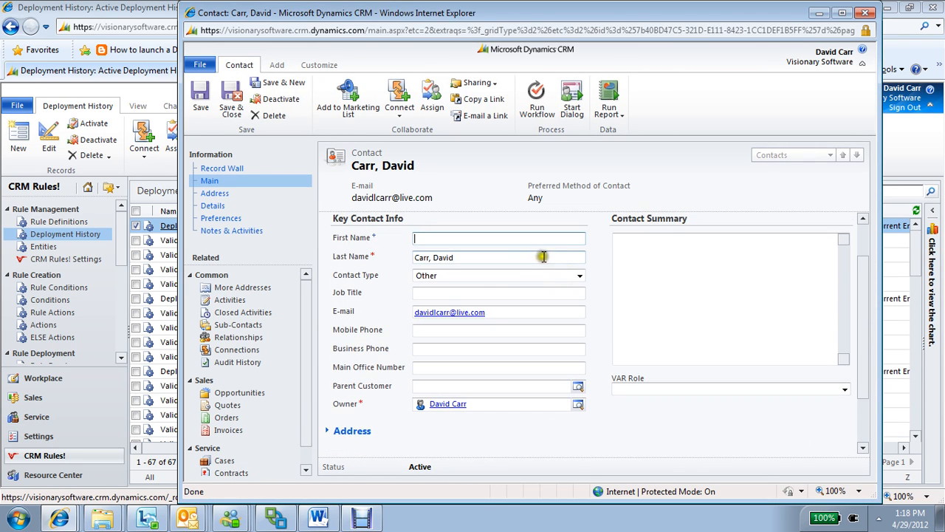
click(497, 276)
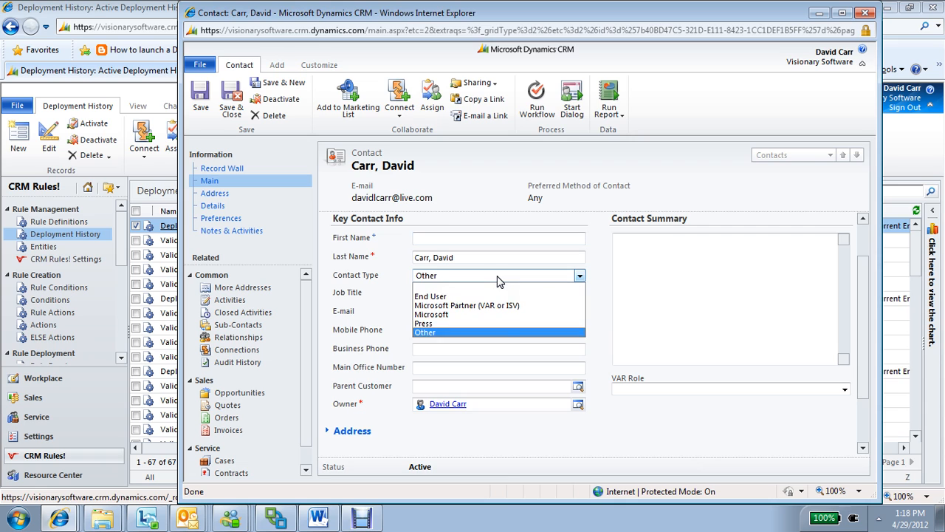
click(487, 297)
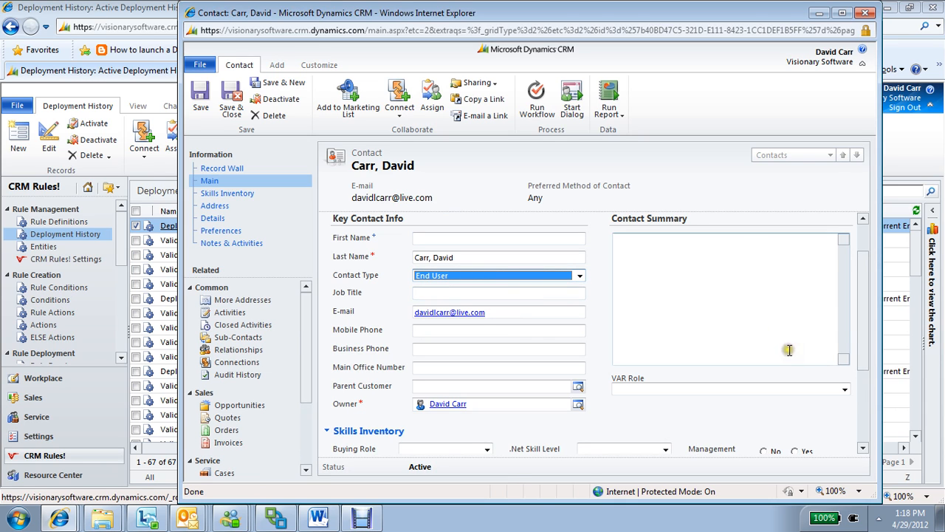
drag(855, 317, 855, 333)
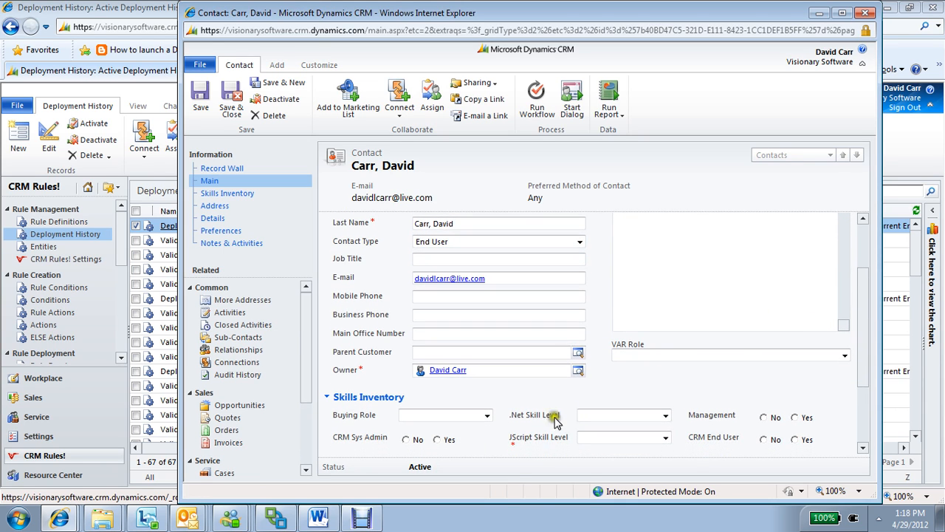